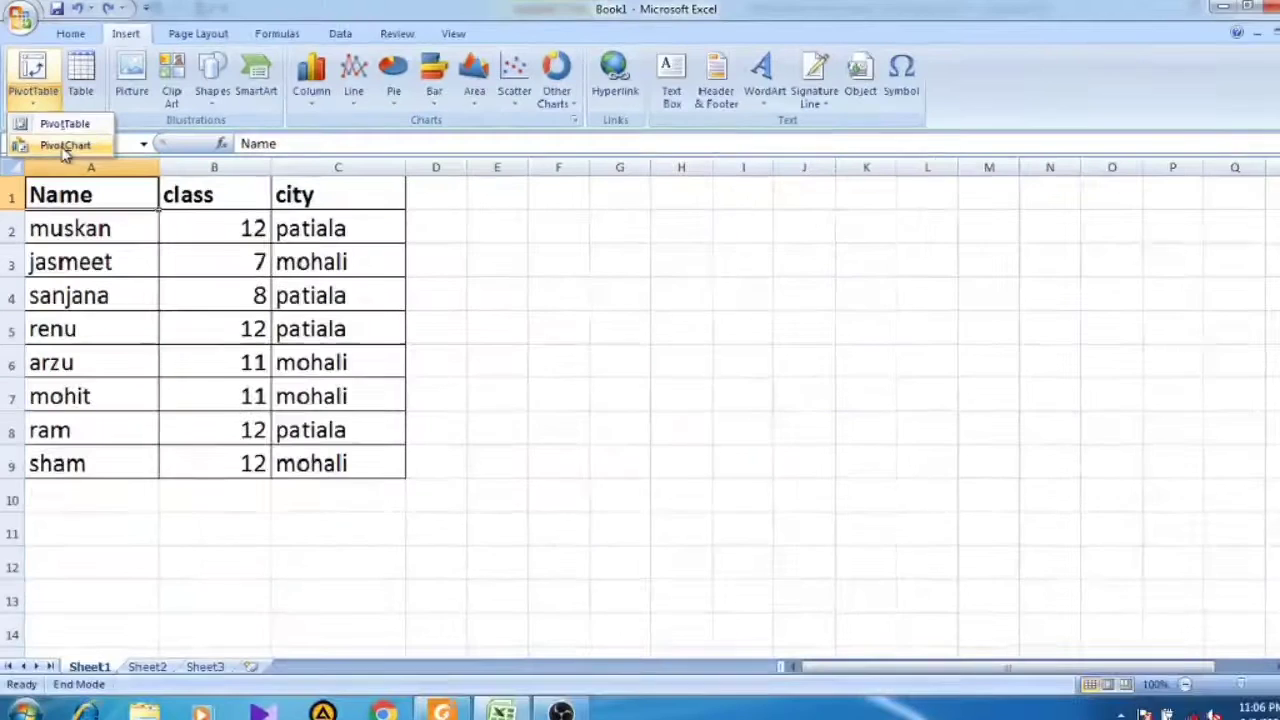
Step: Create a PivotTable with PivotChart from Sheet1!$A$1:$C$9, placed on the existing worksheet at Sheet1!$F$2
{"action": "left_click", "coordinate": [63, 145]}
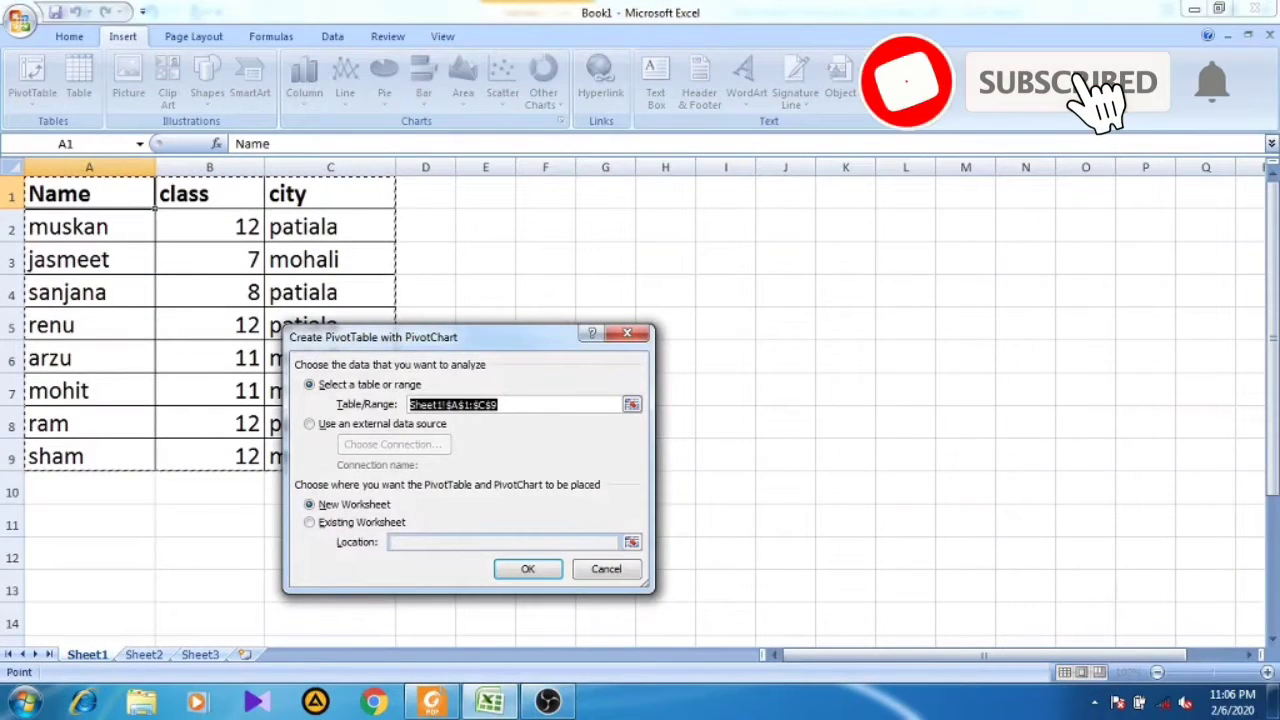
{"action": "left_click_drag", "start_coordinate": [430, 321], "coordinate": [571, 215]}
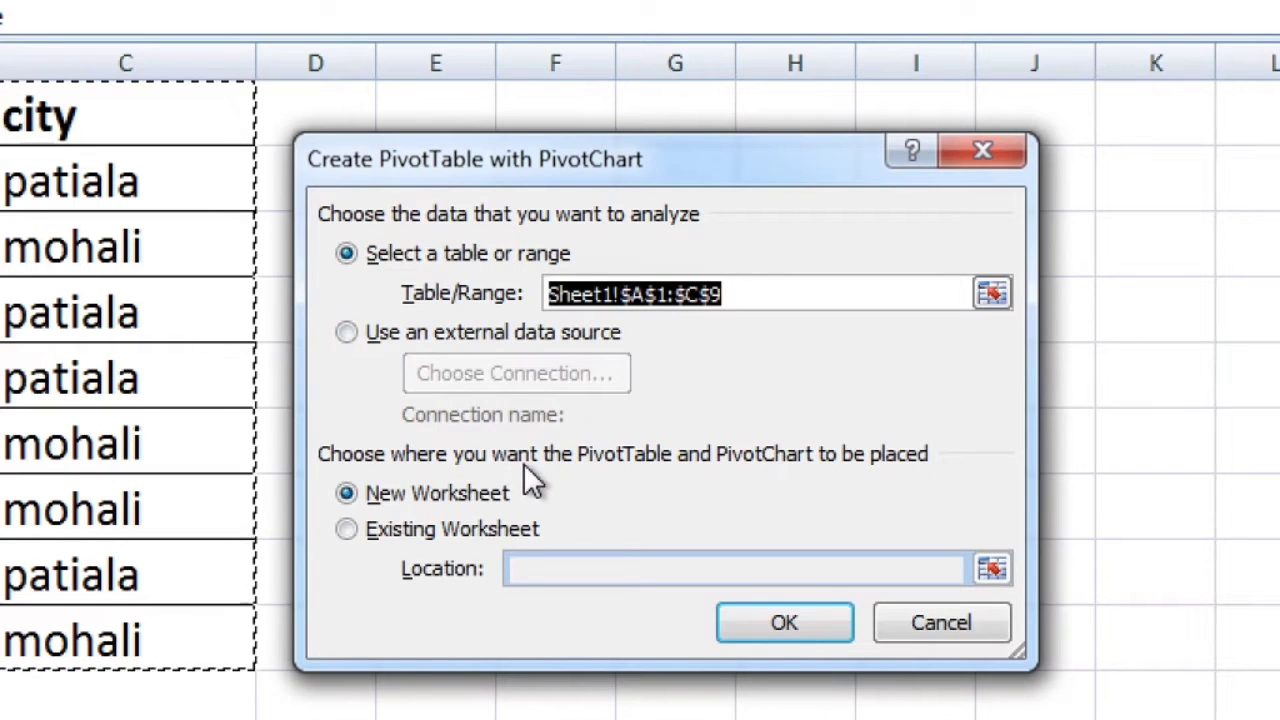
{"action": "left_click", "coordinate": [466, 530]}
{"action": "left_click", "coordinate": [576, 568]}
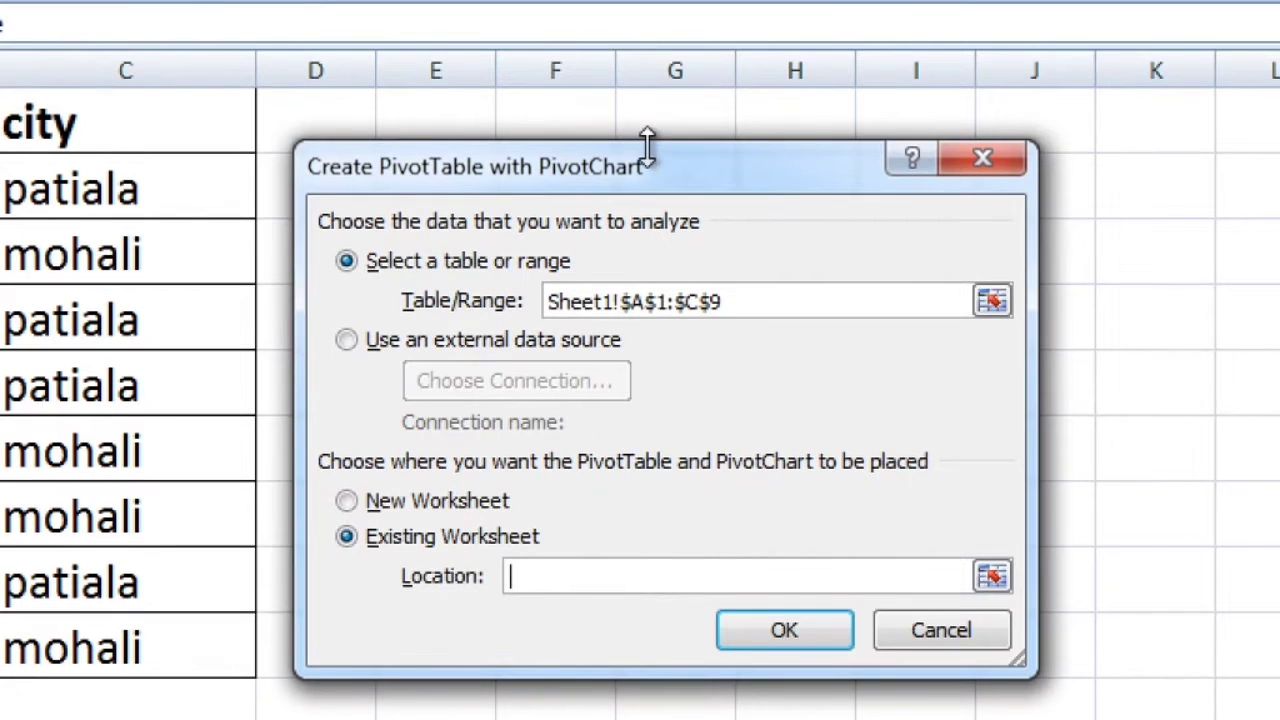
{"action": "left_click_drag", "start_coordinate": [650, 168], "coordinate": [125, 243]}
{"action": "left_click", "coordinate": [648, 201]}
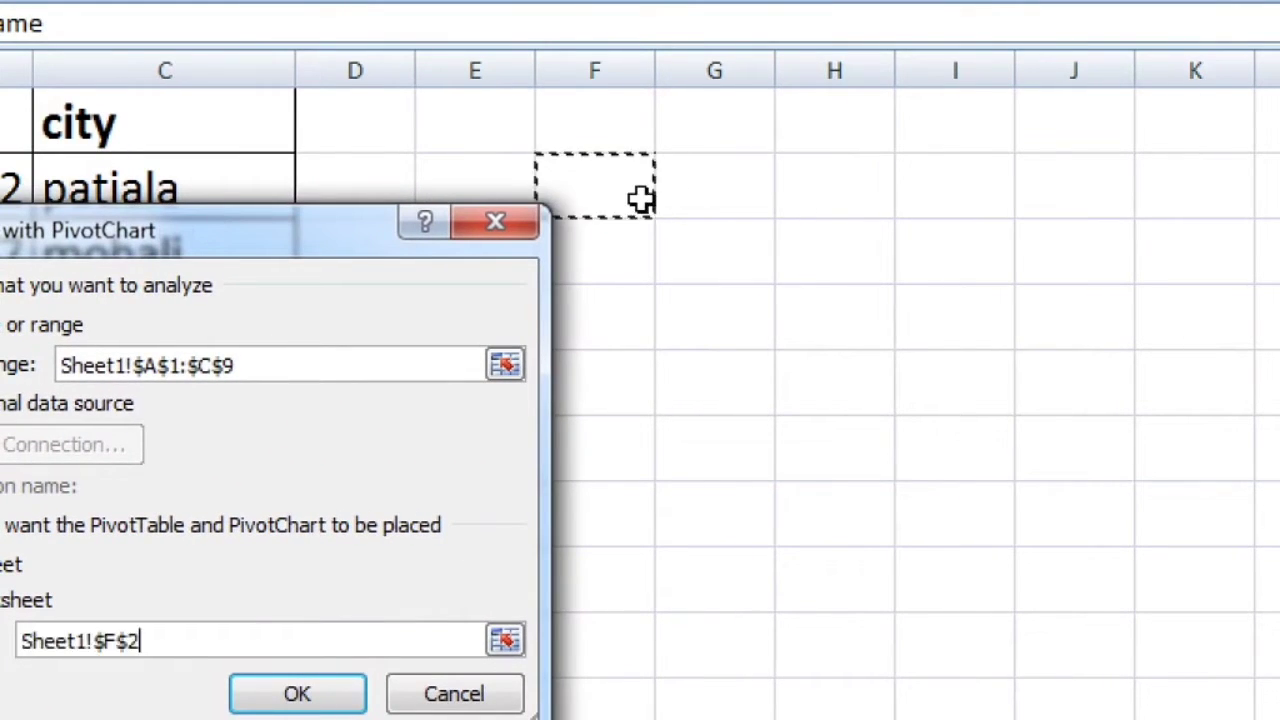
{"action": "left_click_drag", "start_coordinate": [257, 238], "coordinate": [681, 154]}
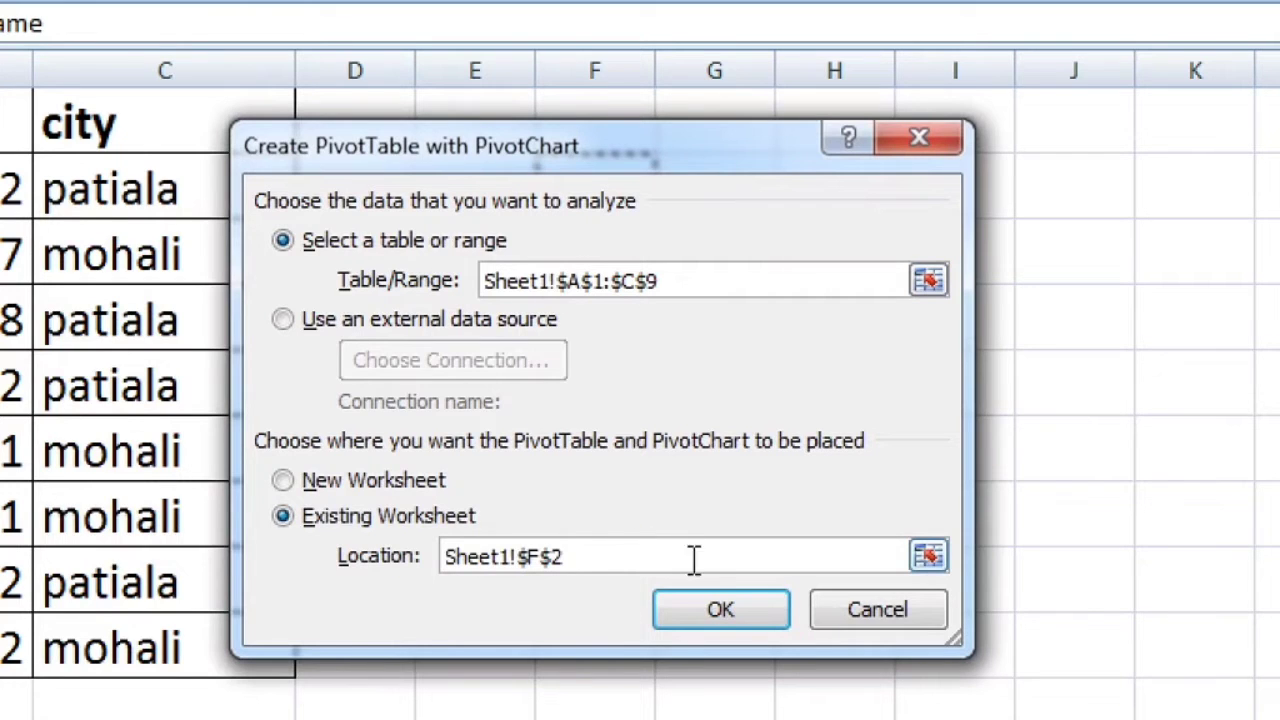
{"action": "left_click", "coordinate": [722, 612]}
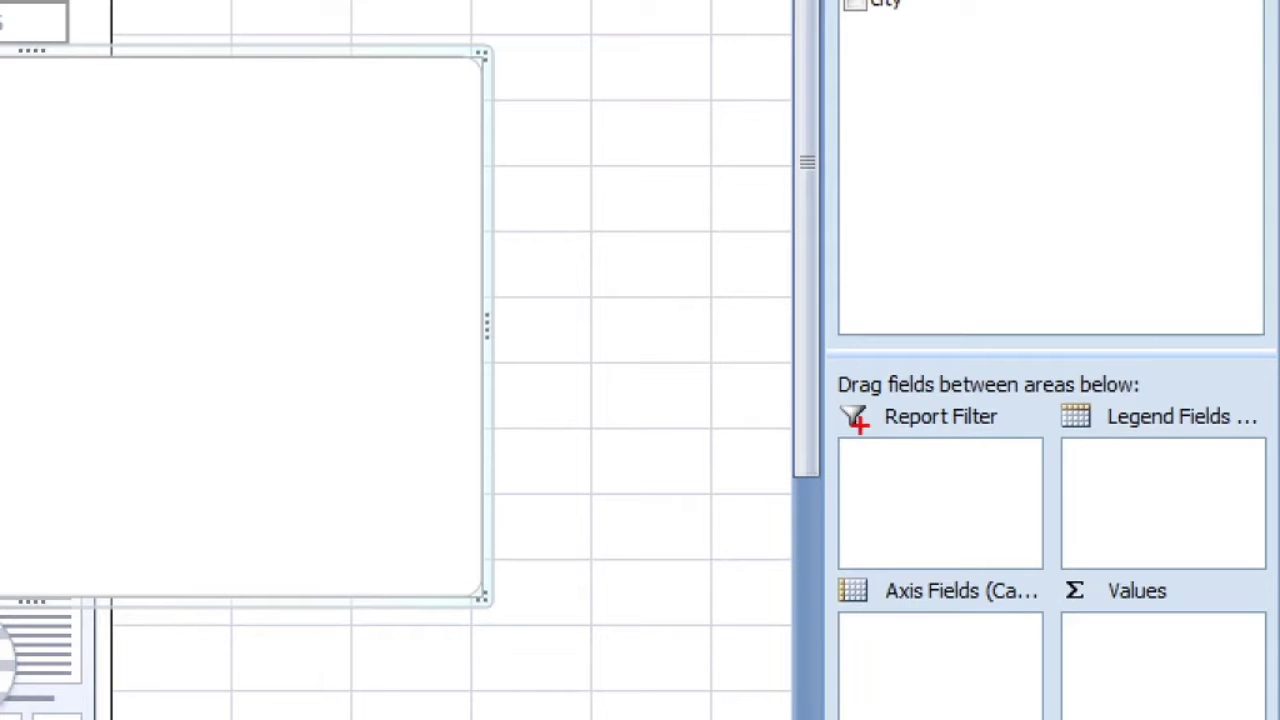
{"action": "mouse_move", "coordinate": [897, 378]}
{"action": "left_mouse_down"}
{"action": "mouse_move", "coordinate": [826, 436]}
{"action": "mouse_move", "coordinate": [1005, 443]}
{"action": "mouse_move", "coordinate": [892, 382]}
{"action": "mouse_move", "coordinate": [840, 386]}
{"action": "left_mouse_up"}
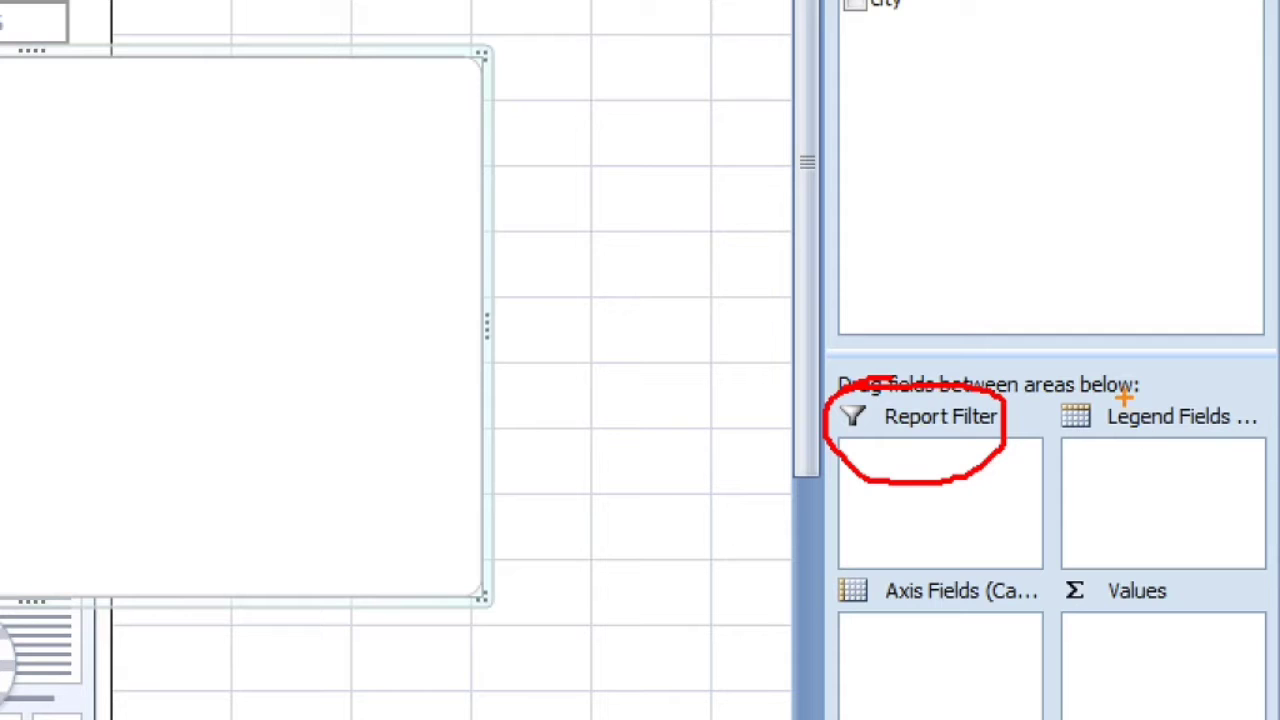
{"action": "mouse_move", "coordinate": [1062, 398]}
{"action": "left_mouse_down"}
{"action": "mouse_move", "coordinate": [1180, 458]}
{"action": "mouse_move", "coordinate": [1230, 350]}
{"action": "mouse_move", "coordinate": [1045, 398]}
{"action": "left_mouse_up"}
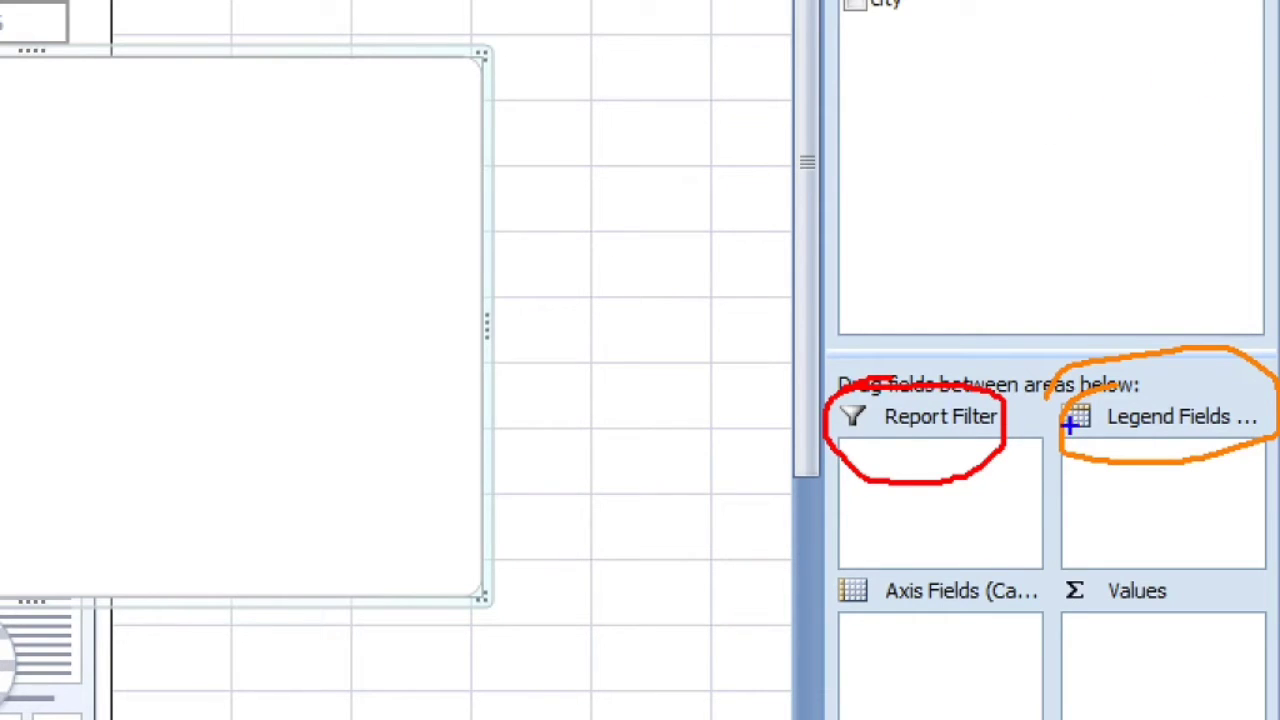
{"action": "mouse_move", "coordinate": [913, 529]}
{"action": "left_mouse_down"}
{"action": "mouse_move", "coordinate": [1014, 651]}
{"action": "mouse_move", "coordinate": [962, 533]}
{"action": "mouse_move", "coordinate": [908, 566]}
{"action": "left_mouse_up"}
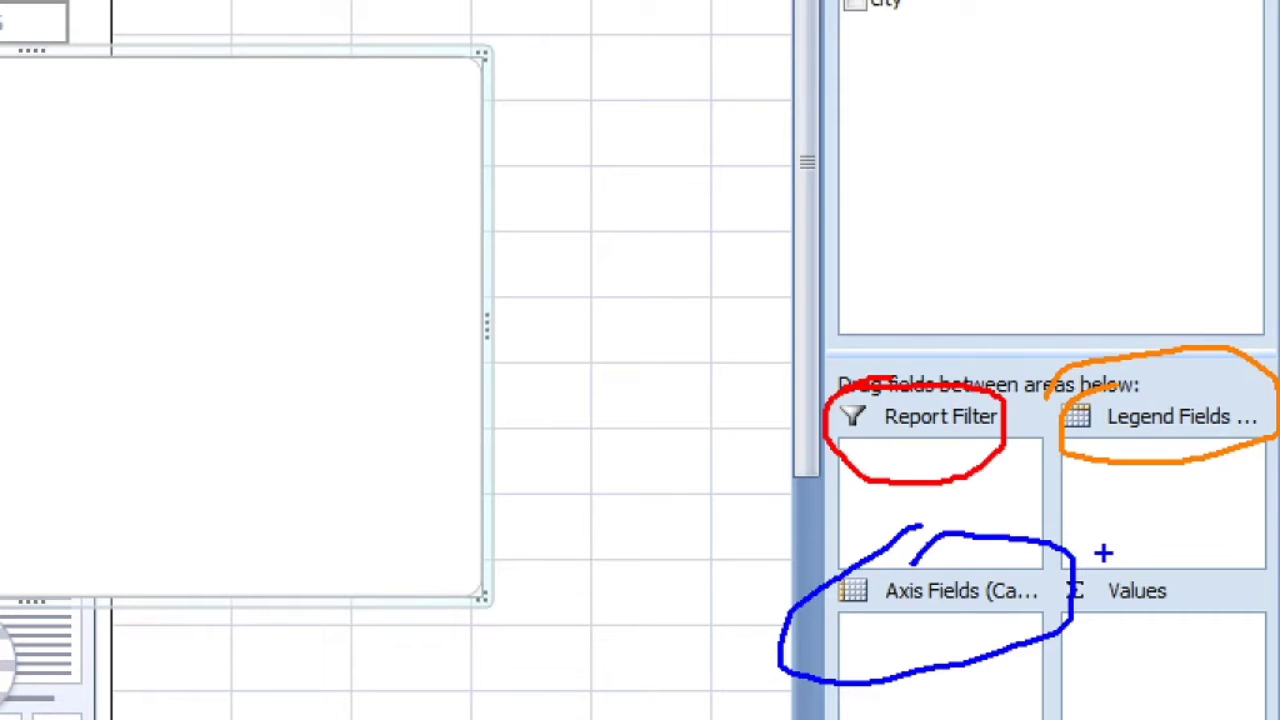
{"action": "mouse_move", "coordinate": [1103, 553]}
{"action": "left_mouse_down"}
{"action": "mouse_move", "coordinate": [1170, 648]}
{"action": "mouse_move", "coordinate": [1110, 543]}
{"action": "left_mouse_up"}
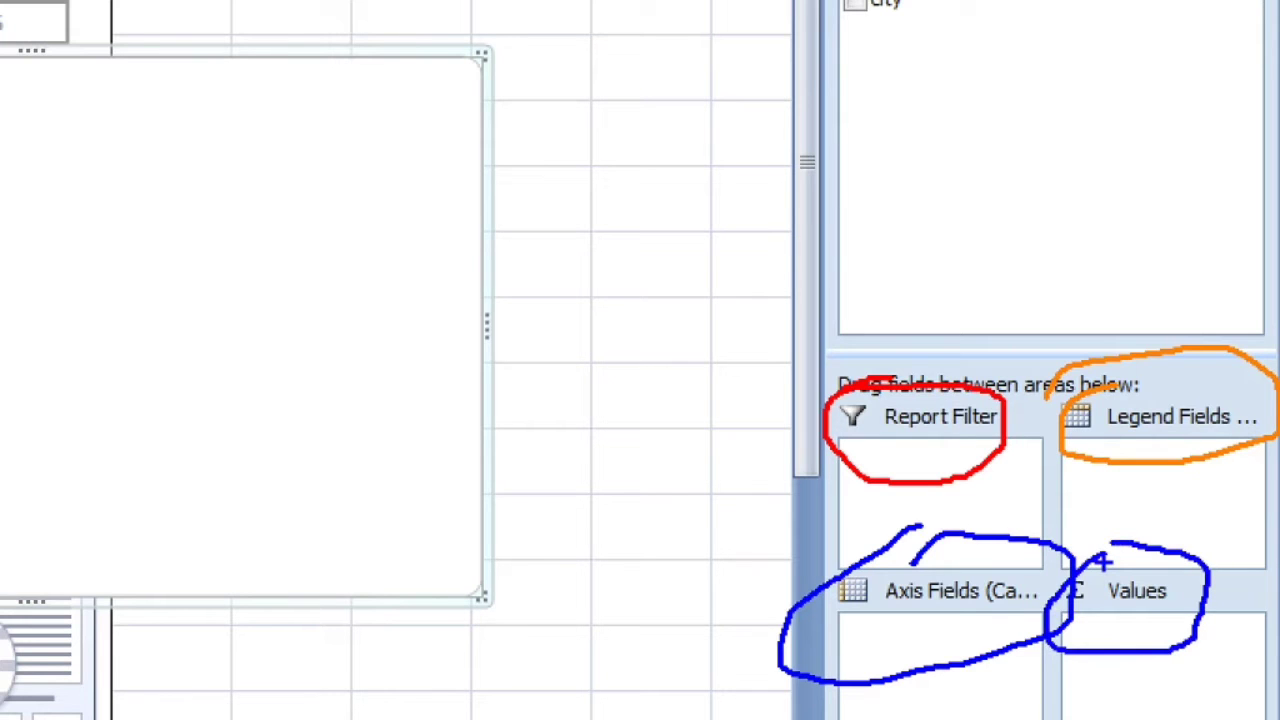
{"action": "key", "text": "e"}
{"action": "key", "text": "Escape"}
{"action": "key", "text": "Escape"}
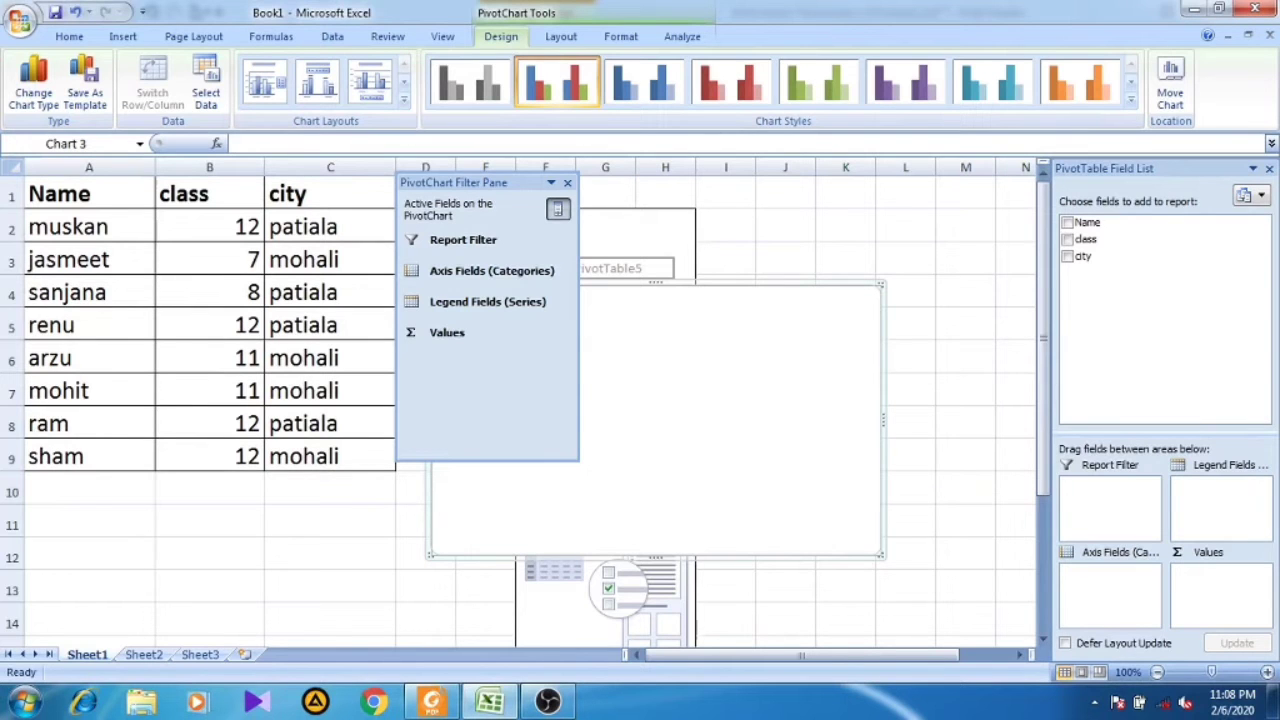
{"action": "key", "text": "ctrl+4"}
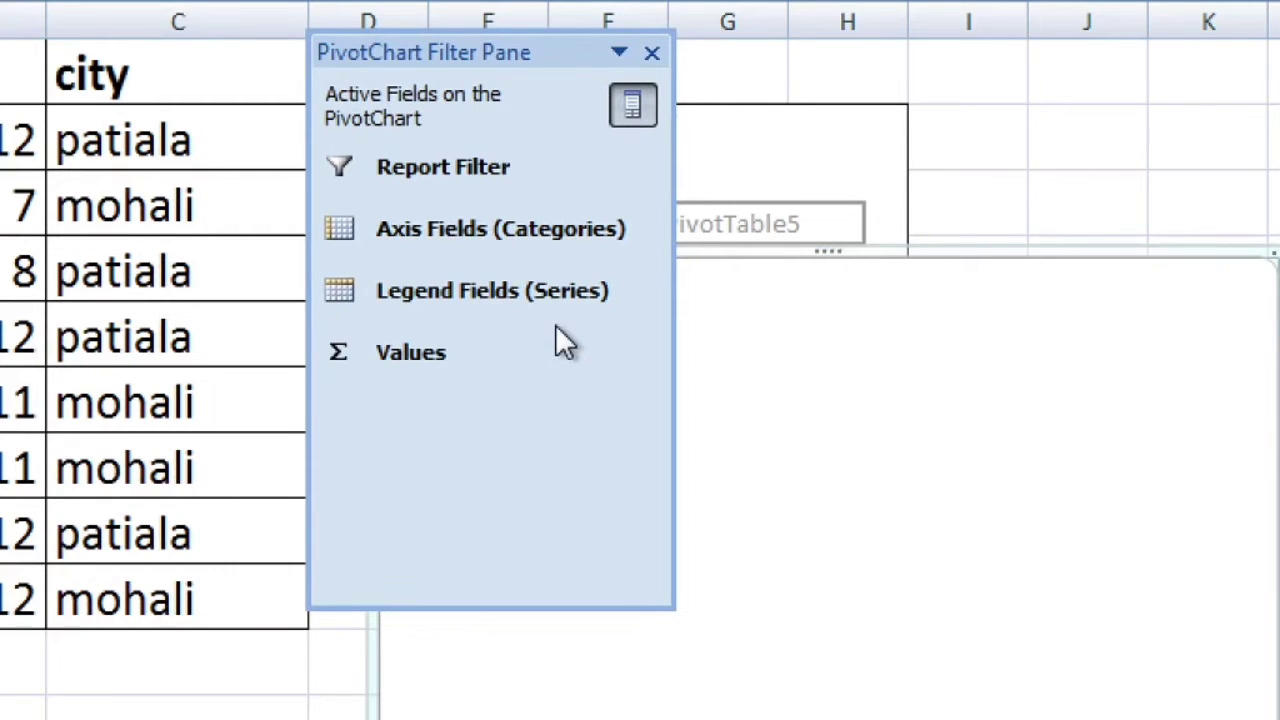
{"action": "key", "text": "ctrl+4"}
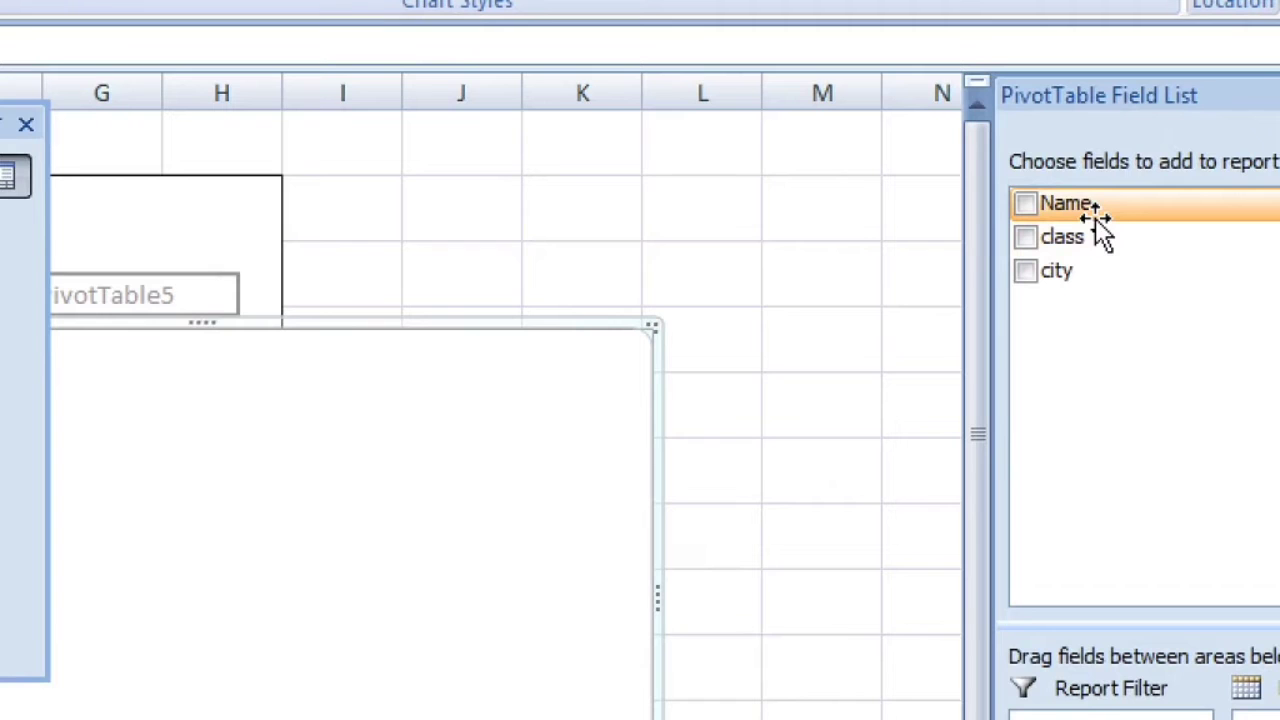
Step: Assign Name to the PivotChart's axis fields, city to its legend fields, and a count of city to its values
{"action": "left_click_drag", "start_coordinate": [1115, 212], "coordinate": [1092, 630]}
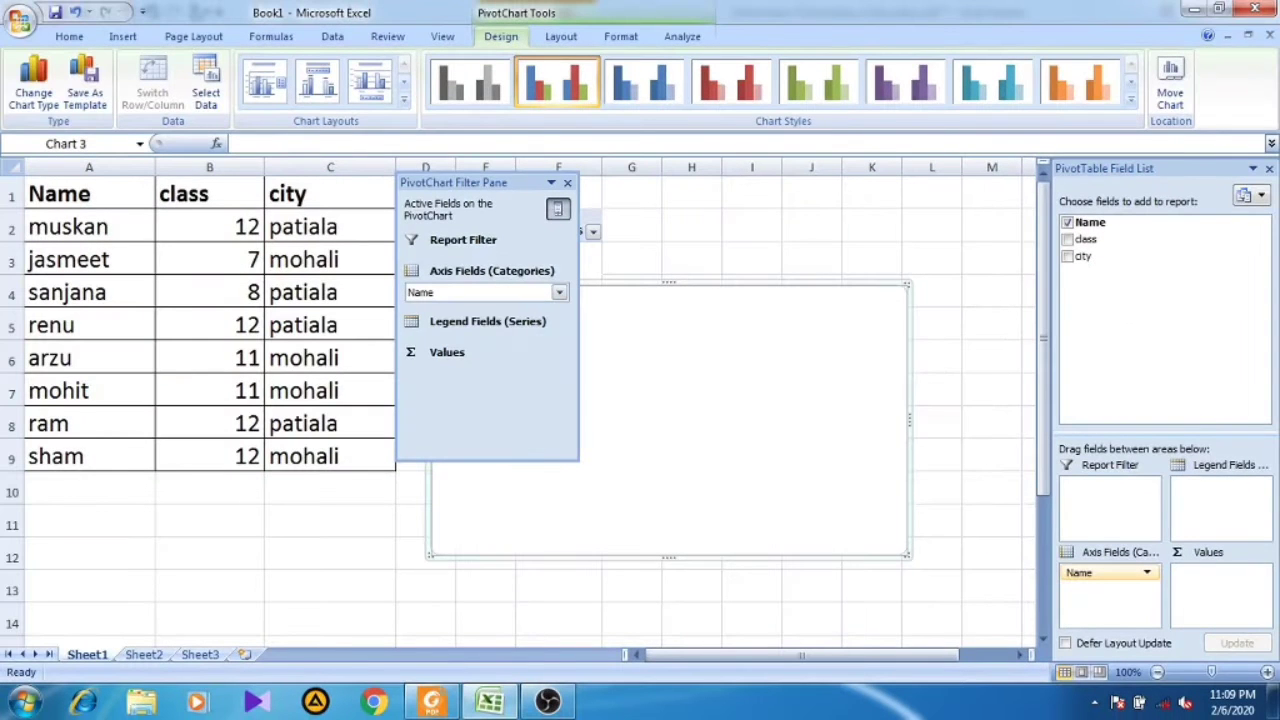
{"action": "left_click_drag", "start_coordinate": [1085, 257], "coordinate": [1215, 495]}
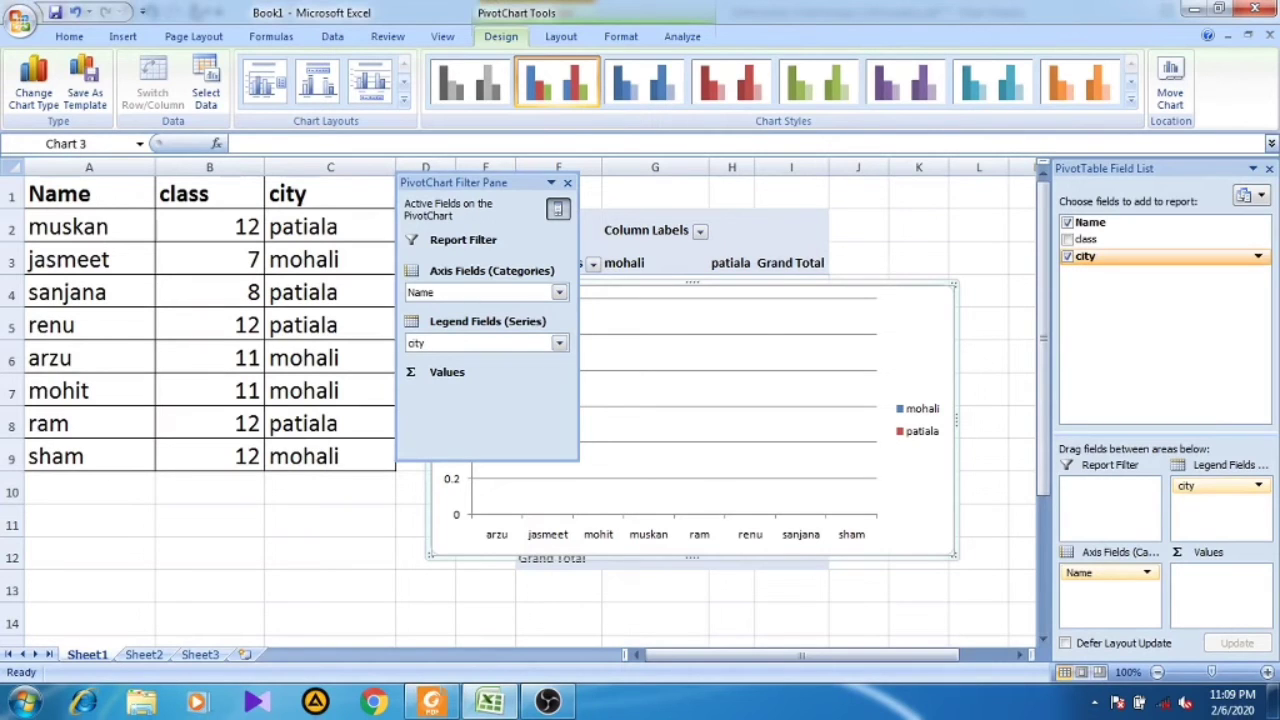
{"action": "left_click_drag", "start_coordinate": [1086, 257], "coordinate": [1180, 430]}
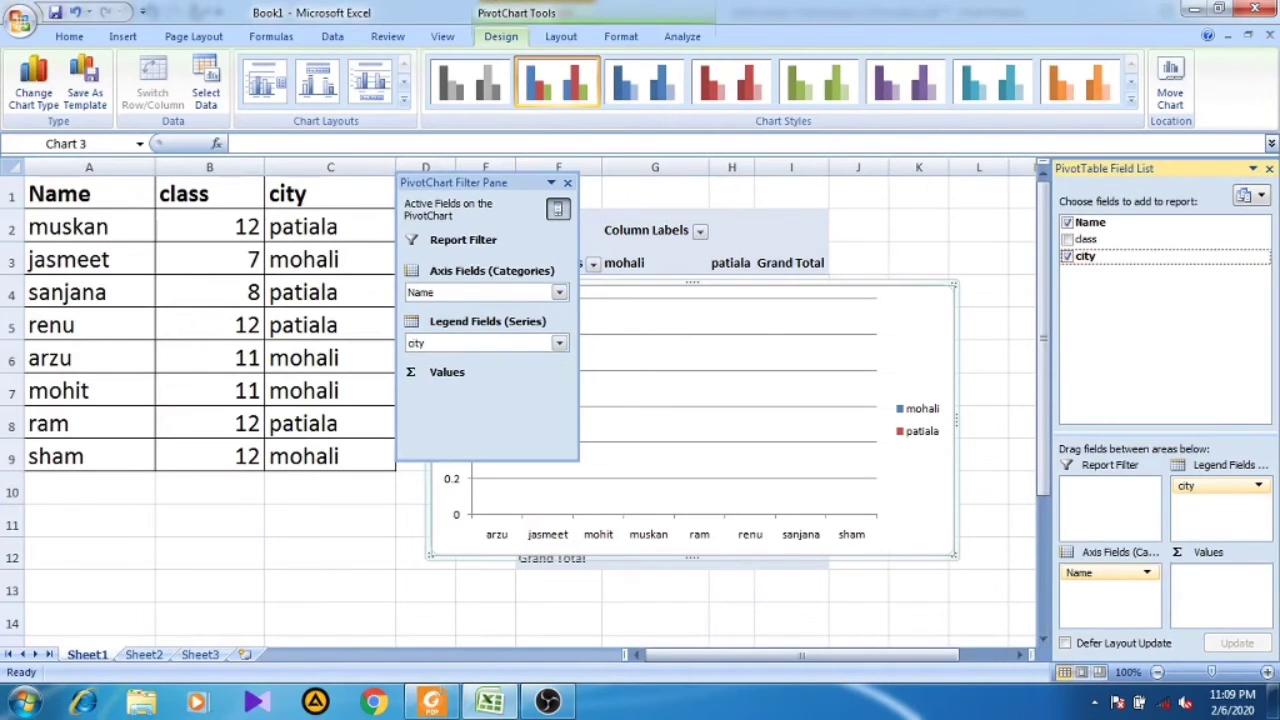
{"action": "left_click_drag", "start_coordinate": [1086, 257], "coordinate": [1212, 578]}
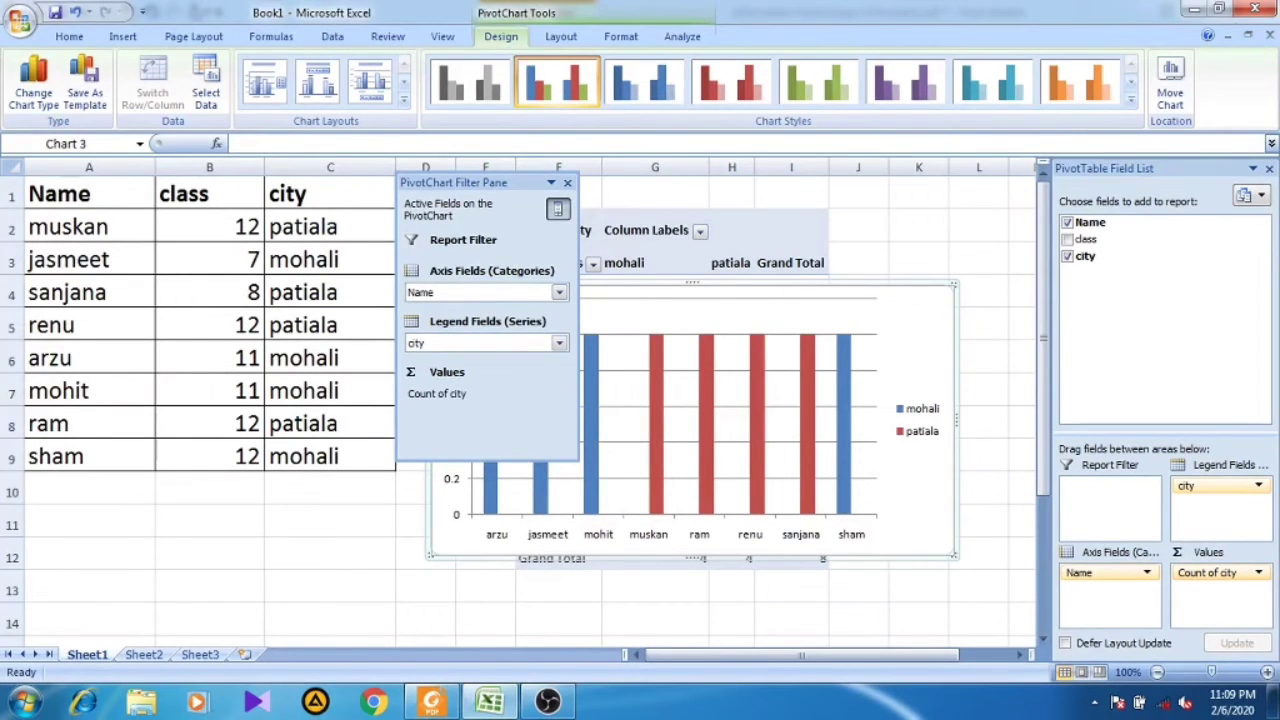
Step: Move the PivotChart Filter Pane over columns B to D and reposition the PivotChart over the pivot table
{"action": "left_click_drag", "start_coordinate": [460, 183], "coordinate": [310, 180]}
{"action": "left_click_drag", "start_coordinate": [914, 345], "coordinate": [609, 355]}
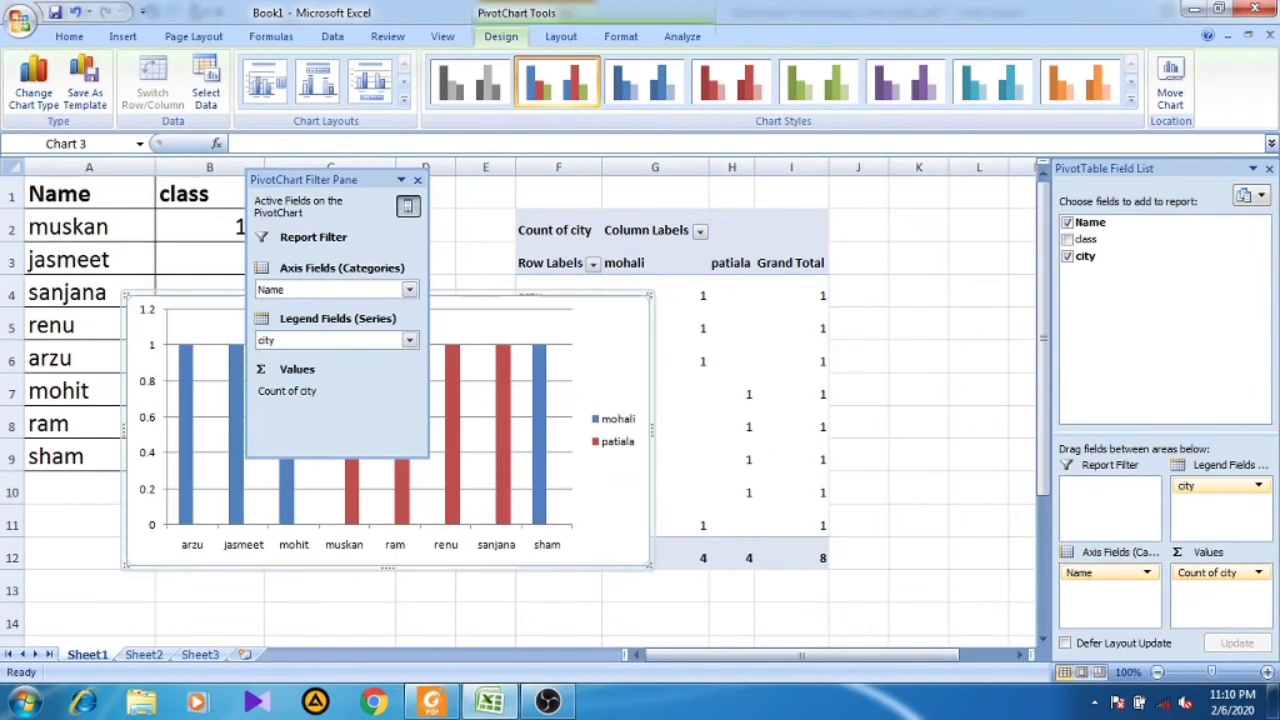
{"action": "left_click_drag", "start_coordinate": [506, 302], "coordinate": [404, 303]}
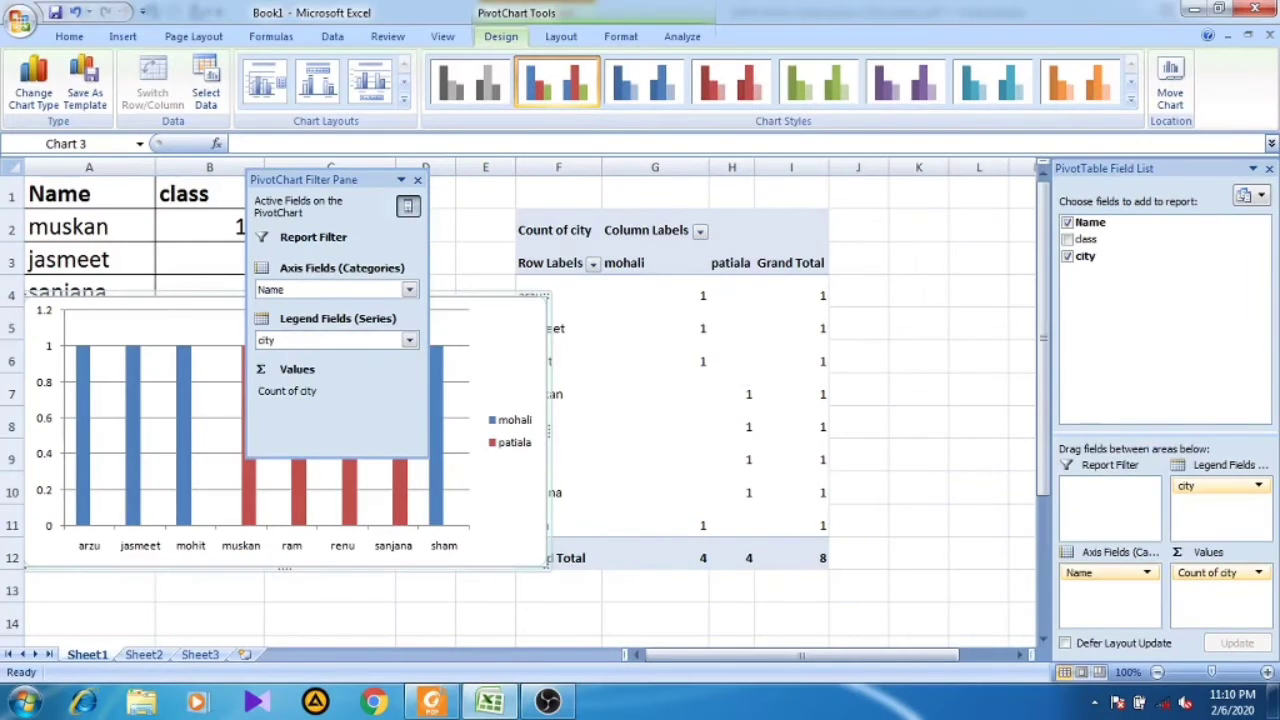
{"action": "left_click_drag", "start_coordinate": [504, 340], "coordinate": [868, 288]}
{"action": "mouse_move", "coordinate": [762, 338]}
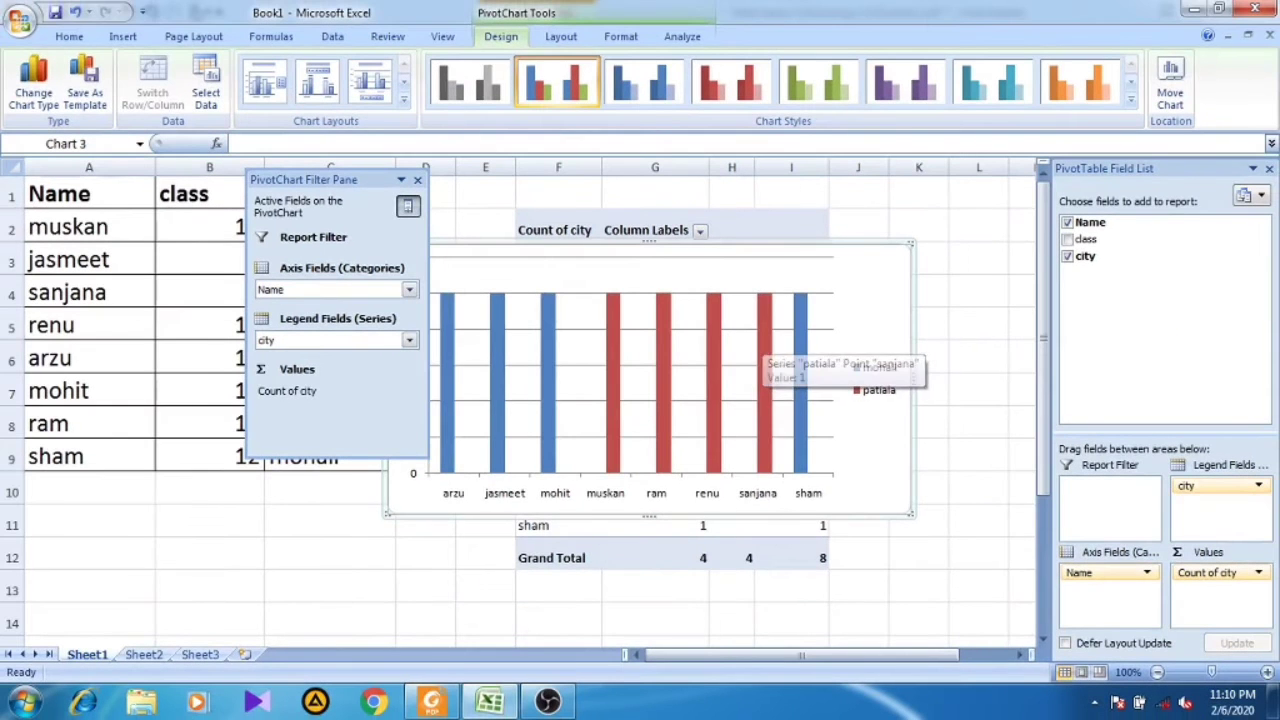
{"action": "left_click_drag", "start_coordinate": [868, 288], "coordinate": [926, 282]}
{"action": "mouse_move", "coordinate": [770, 368]}
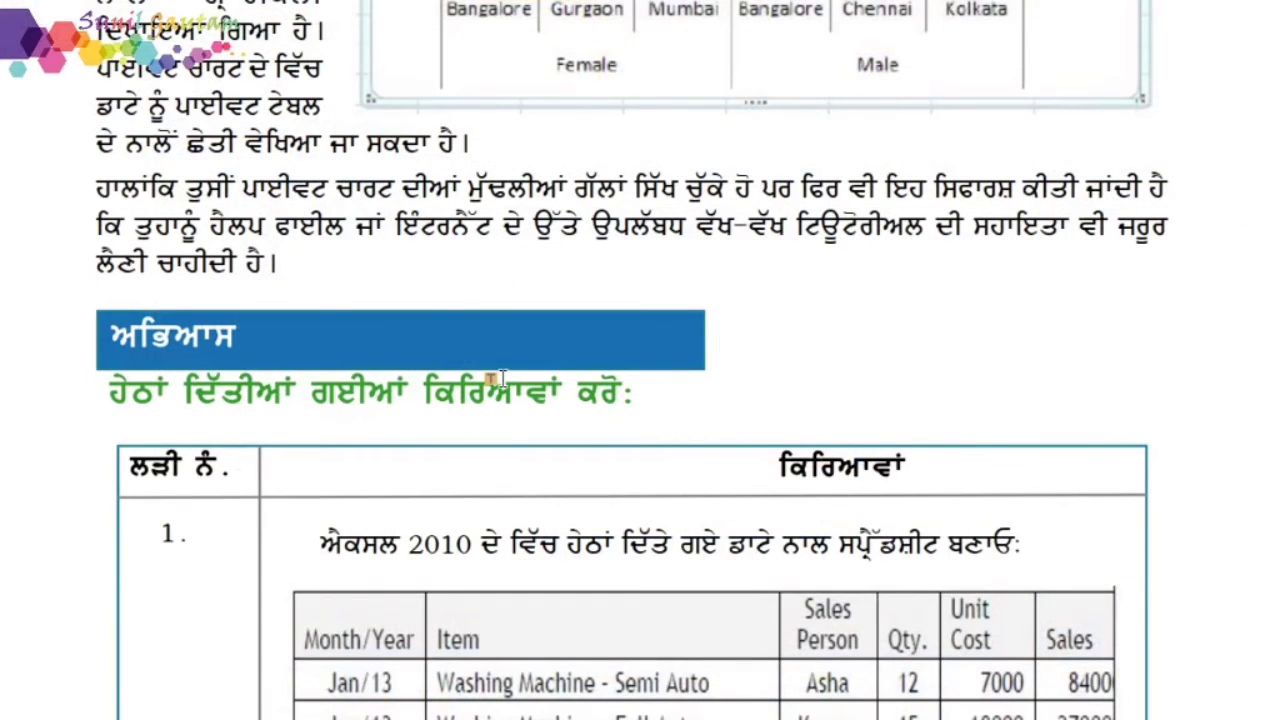
Step: Switch to the PDF textbook and highlight the two written questions and the three fill-in blanks in the assessment section on page 65
{"action": "scroll", "coordinate": [503, 378], "scroll_direction": "down", "scroll_amount": 15}
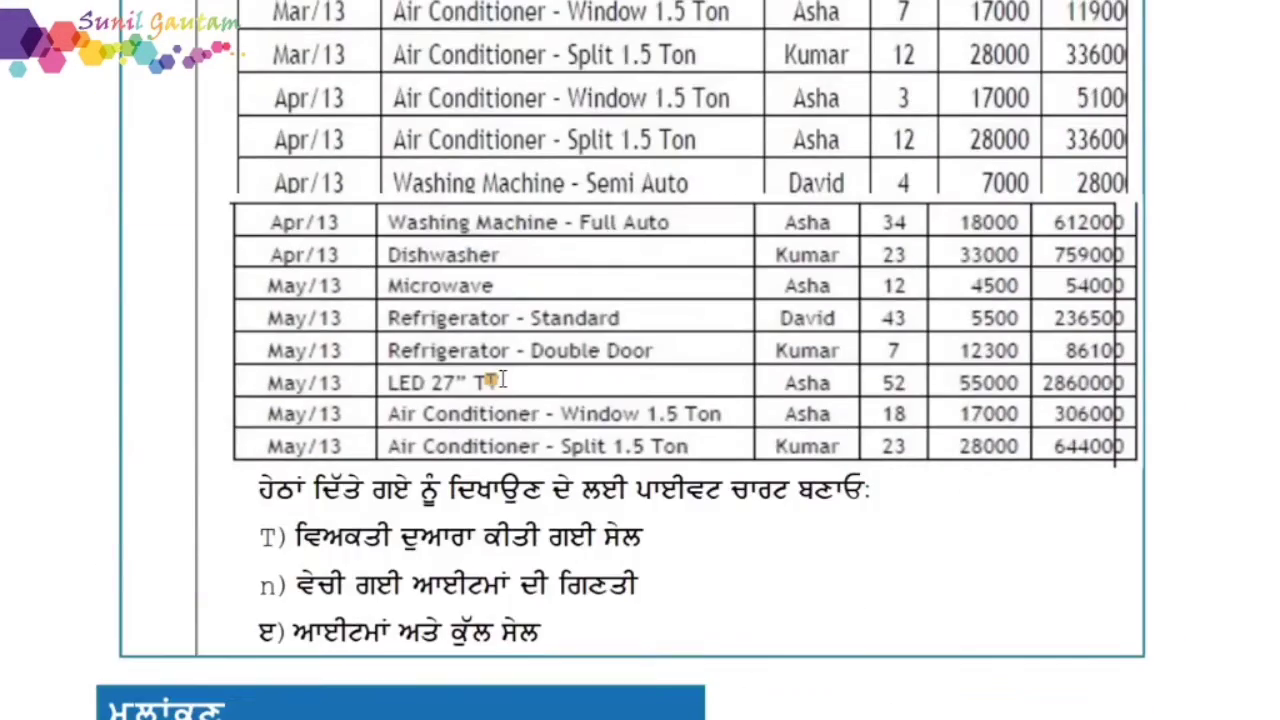
{"action": "scroll", "coordinate": [493, 380], "scroll_direction": "down", "scroll_amount": 7}
{"action": "left_click_drag", "start_coordinate": [244, 140], "coordinate": [558, 143]}
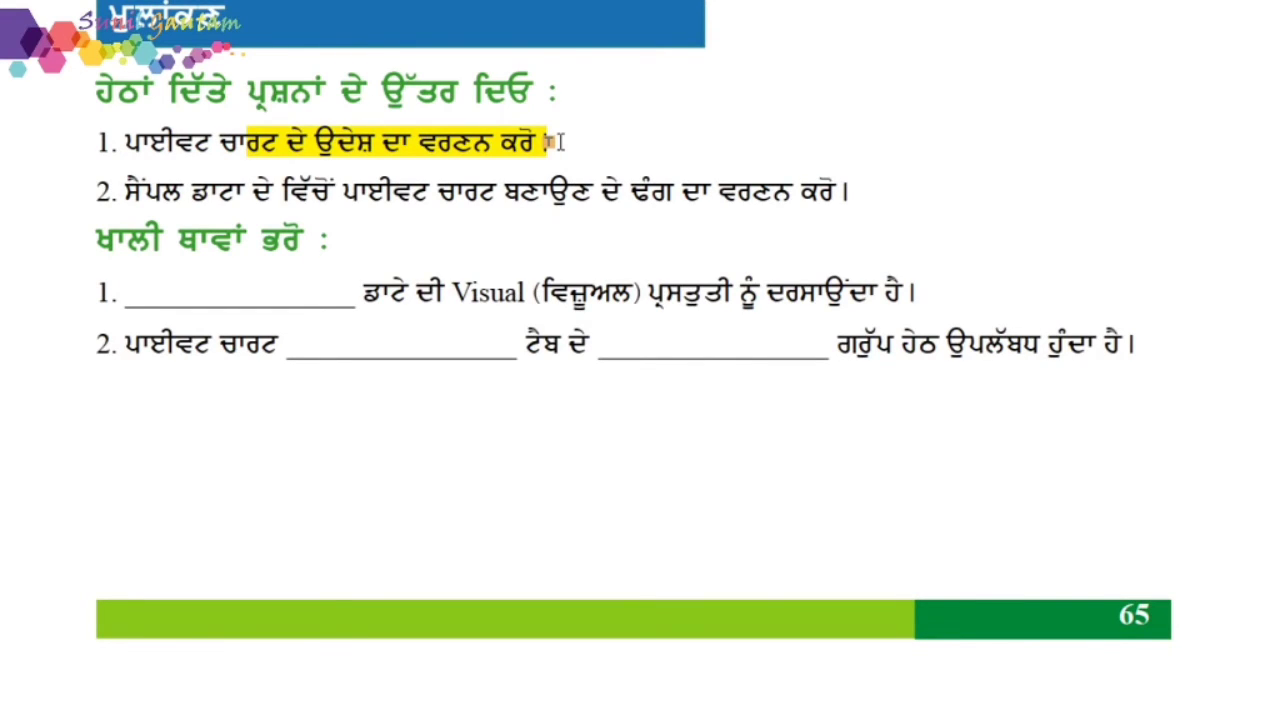
{"action": "left_click_drag", "start_coordinate": [358, 190], "coordinate": [803, 190]}
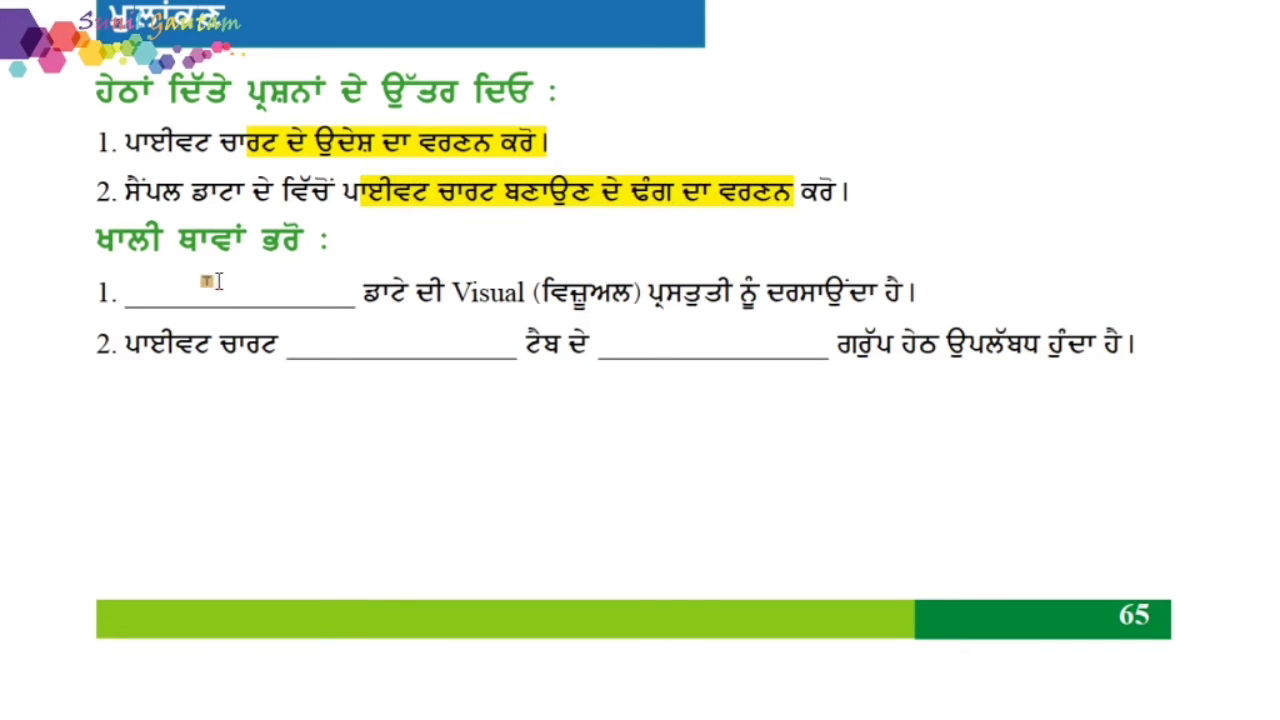
{"action": "left_click_drag", "start_coordinate": [251, 291], "coordinate": [287, 290]}
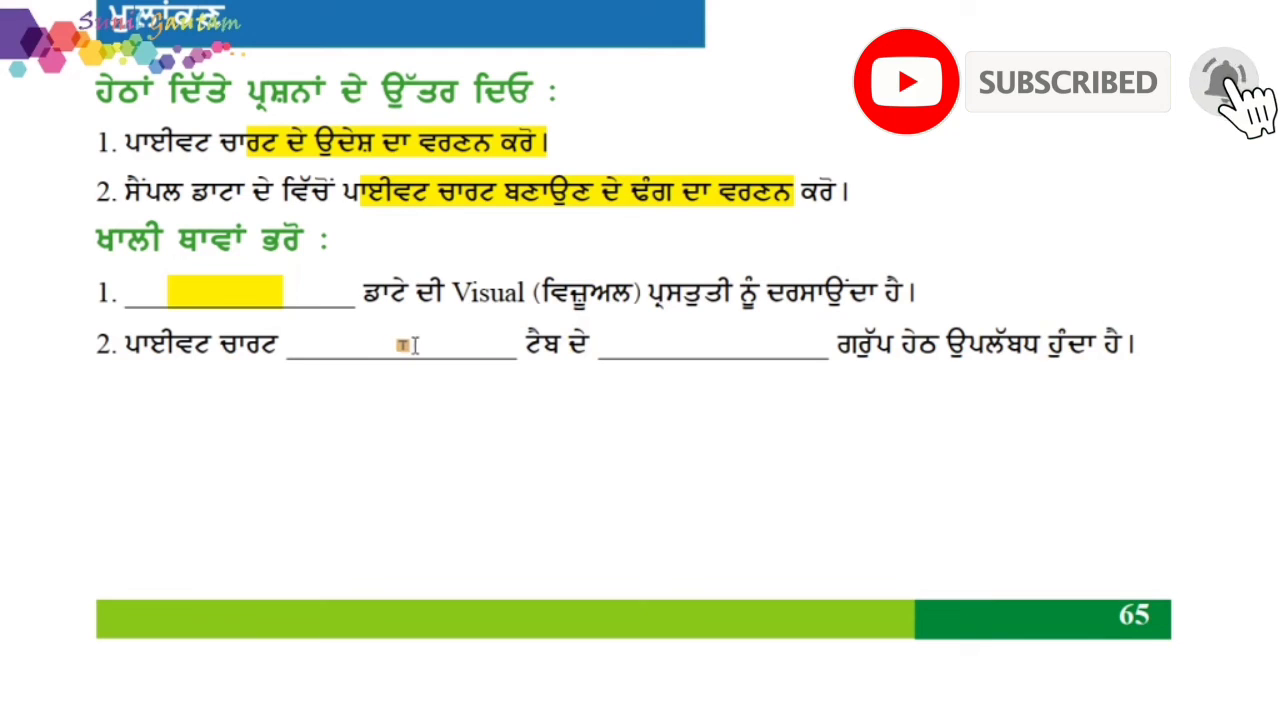
{"action": "left_click_drag", "start_coordinate": [326, 352], "coordinate": [517, 360]}
{"action": "left_click_drag", "start_coordinate": [626, 350], "coordinate": [860, 352]}
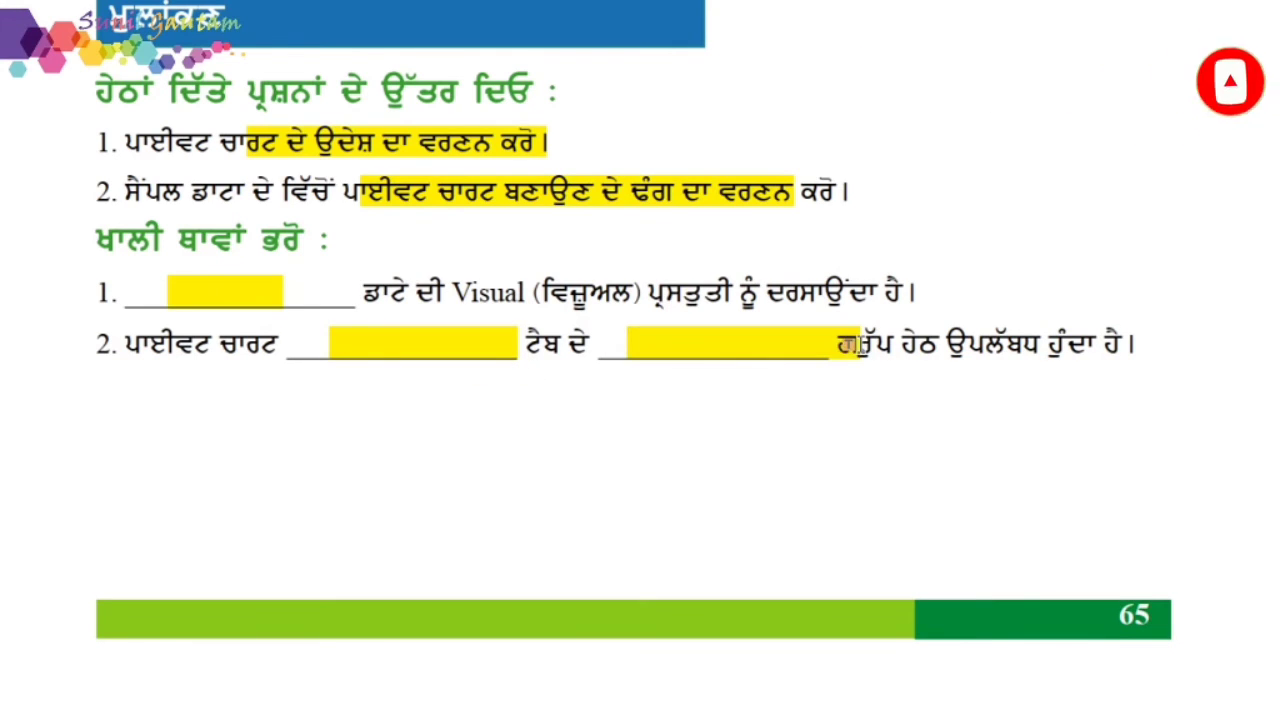
{"action": "scroll", "coordinate": [730, 385], "scroll_direction": "up", "scroll_amount": 10}
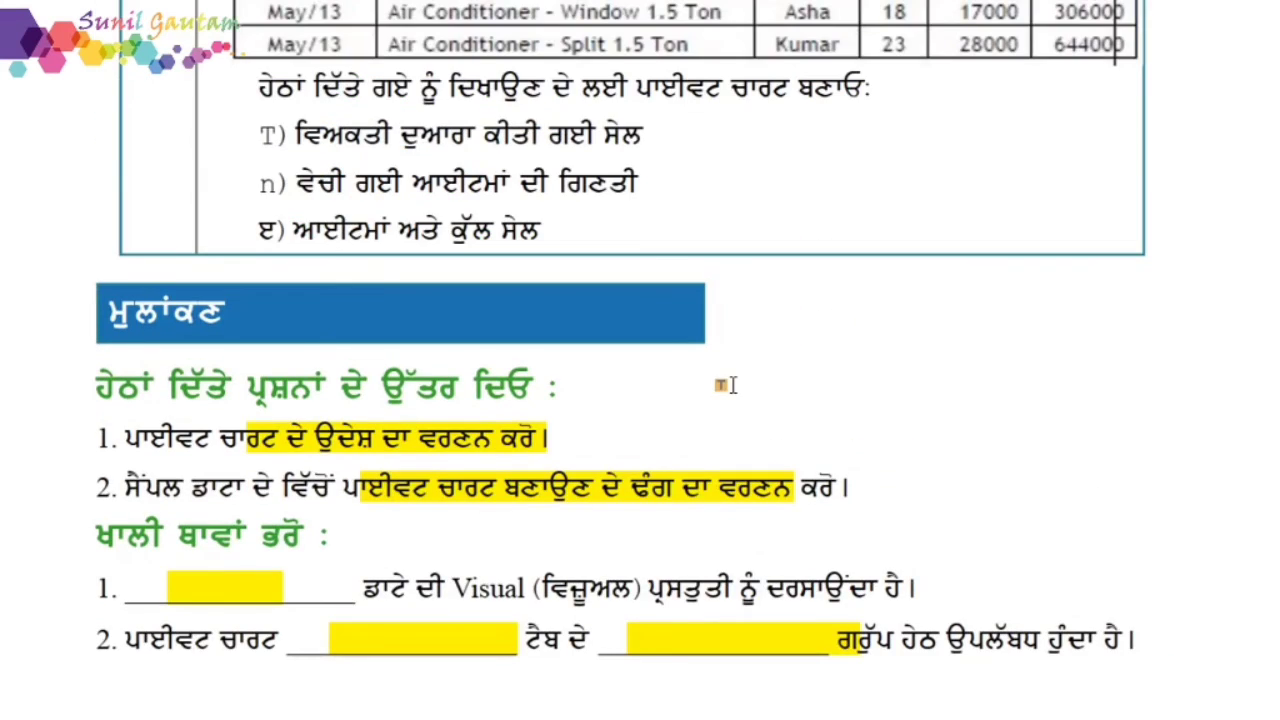
{"action": "scroll", "coordinate": [730, 385], "scroll_direction": "up", "scroll_amount": 5}
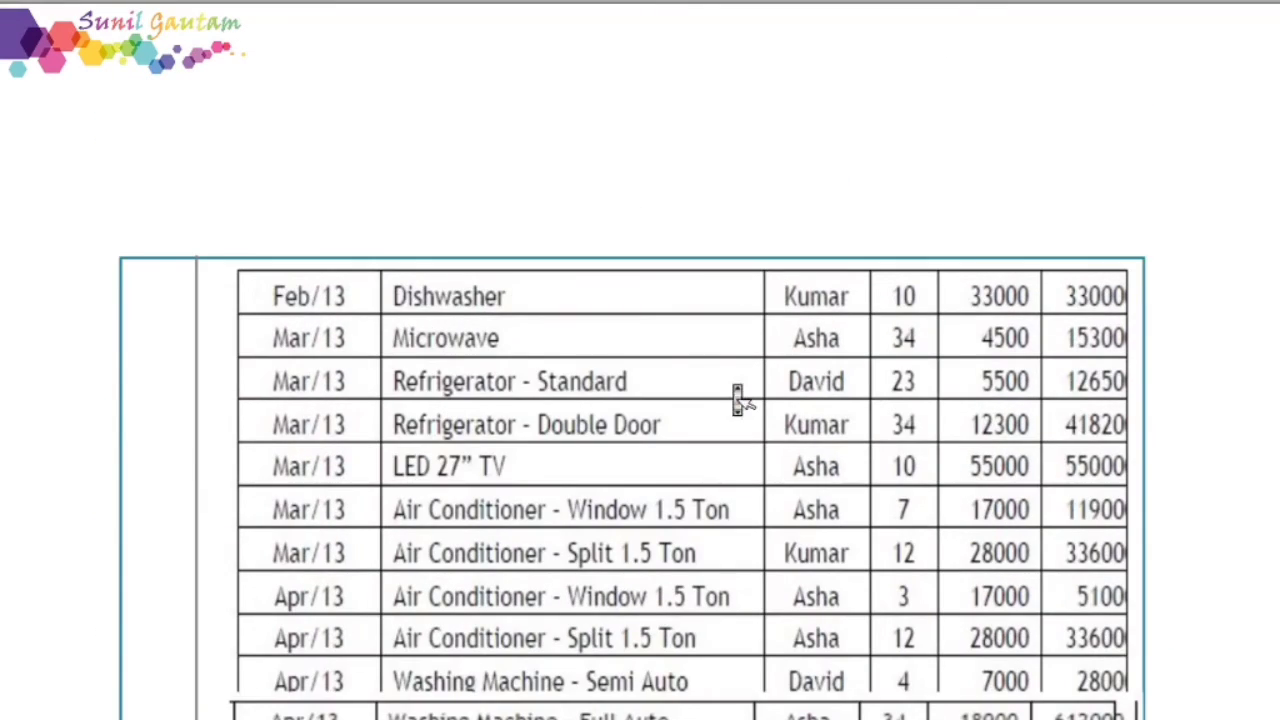
{"action": "scroll", "coordinate": [730, 385], "scroll_direction": "up", "scroll_amount": 10}
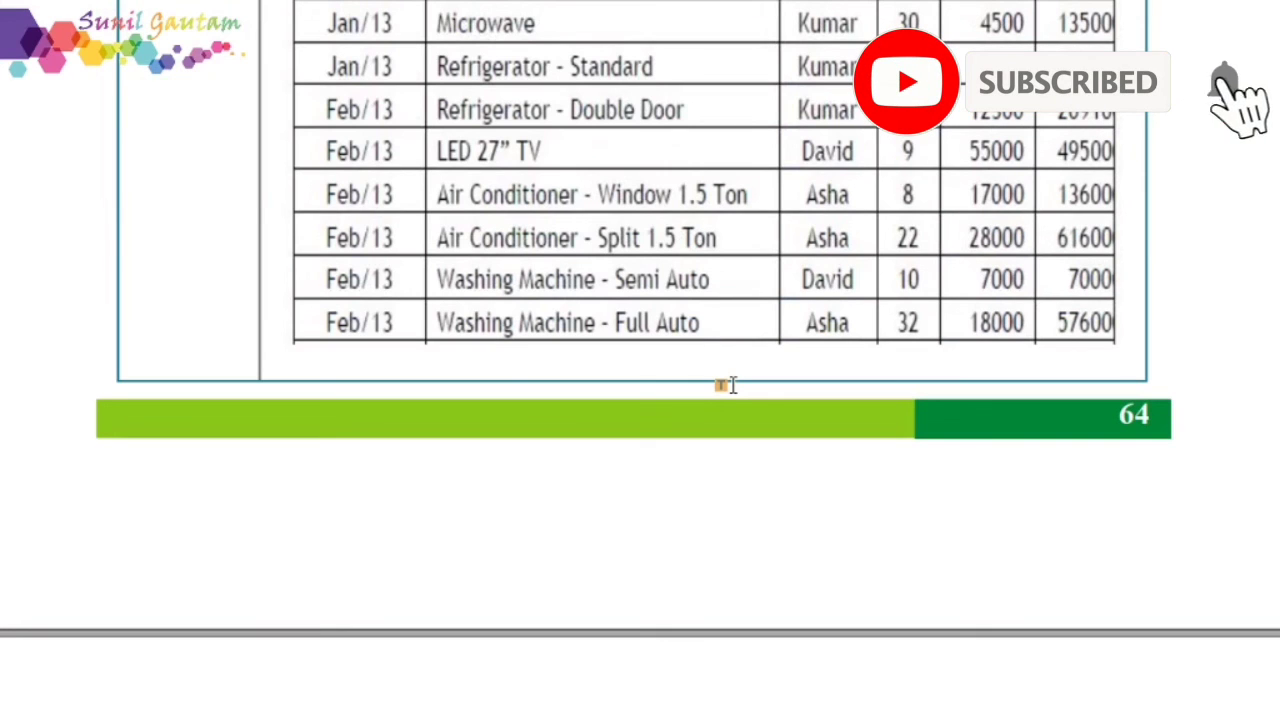
{"action": "scroll", "coordinate": [737, 400], "scroll_direction": "up", "scroll_amount": 12}
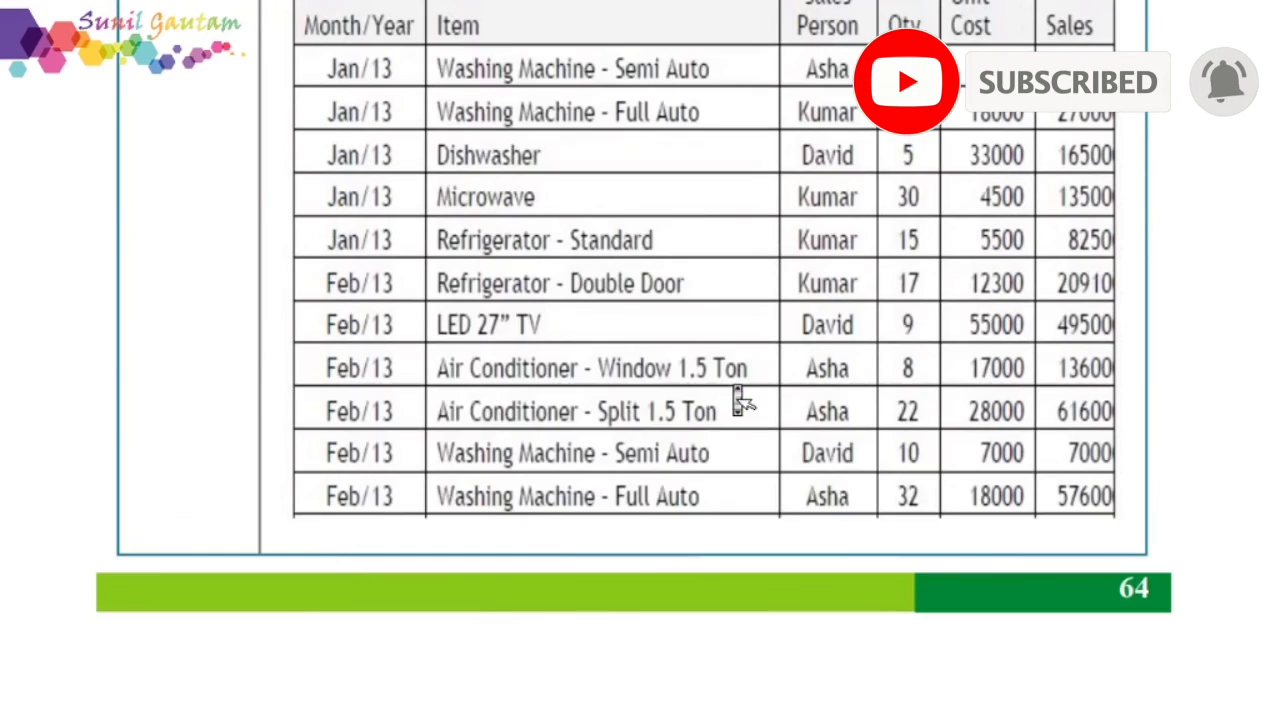
{"action": "scroll", "coordinate": [737, 400], "scroll_direction": "up", "scroll_amount": 1}
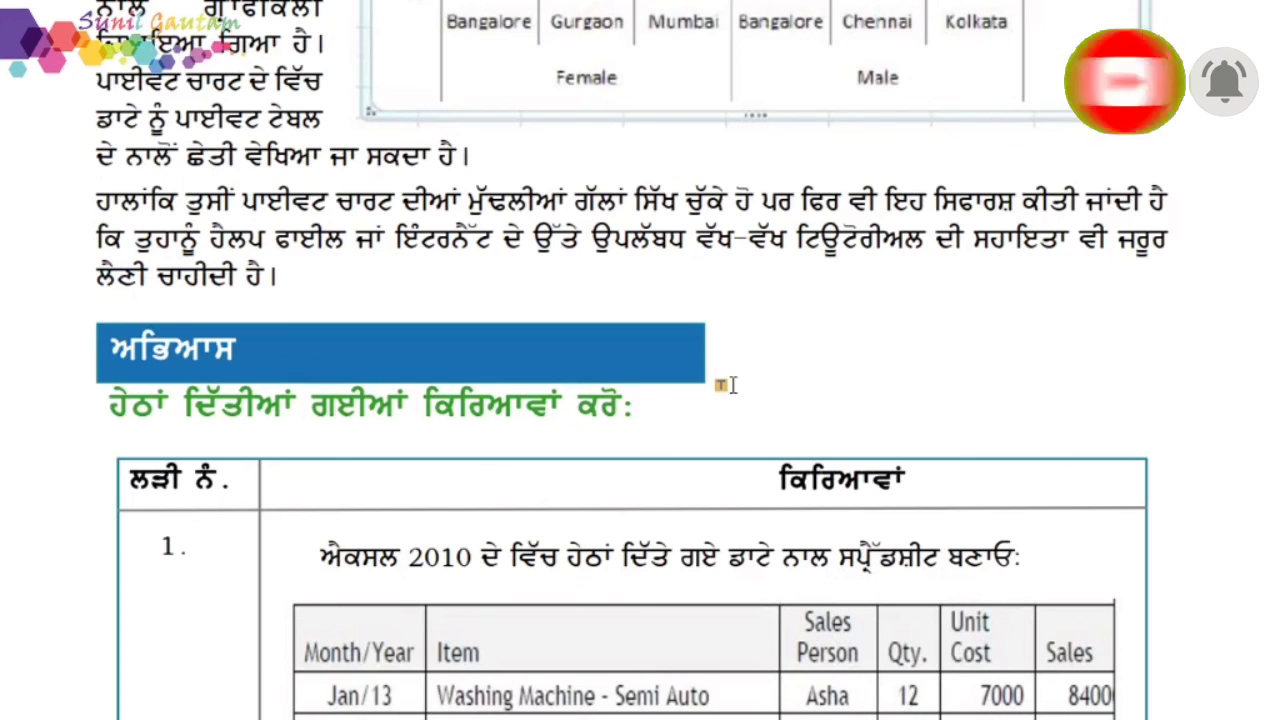